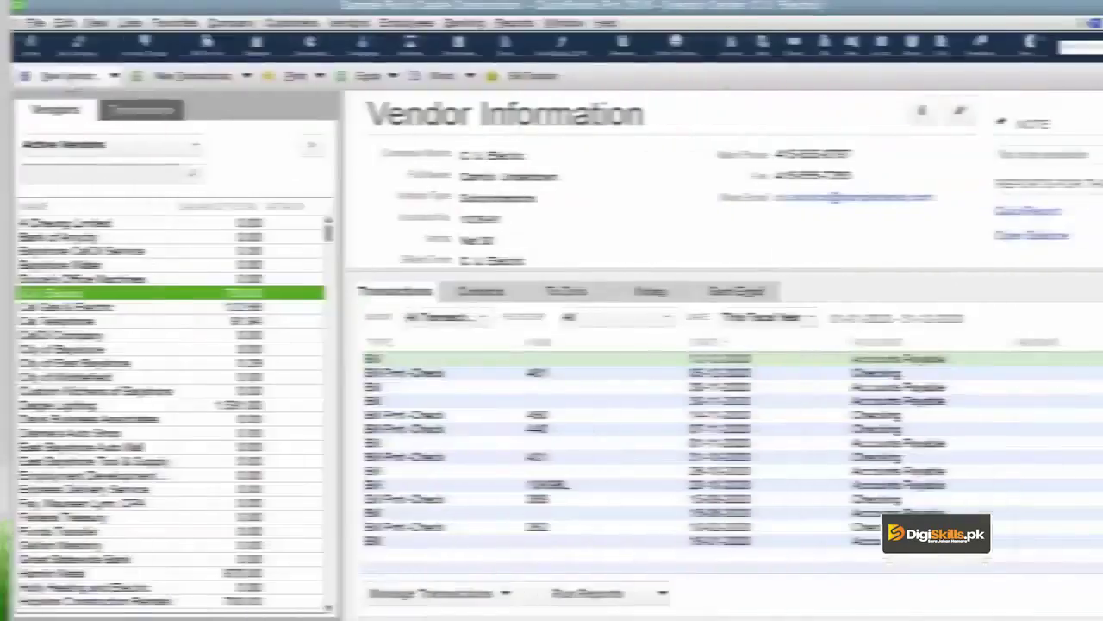
- Choose New Vendor from the Vendor Center's New Vendor dropdown to get a blank vendor form
{"action": "left_click", "coordinate": [79, 74]}
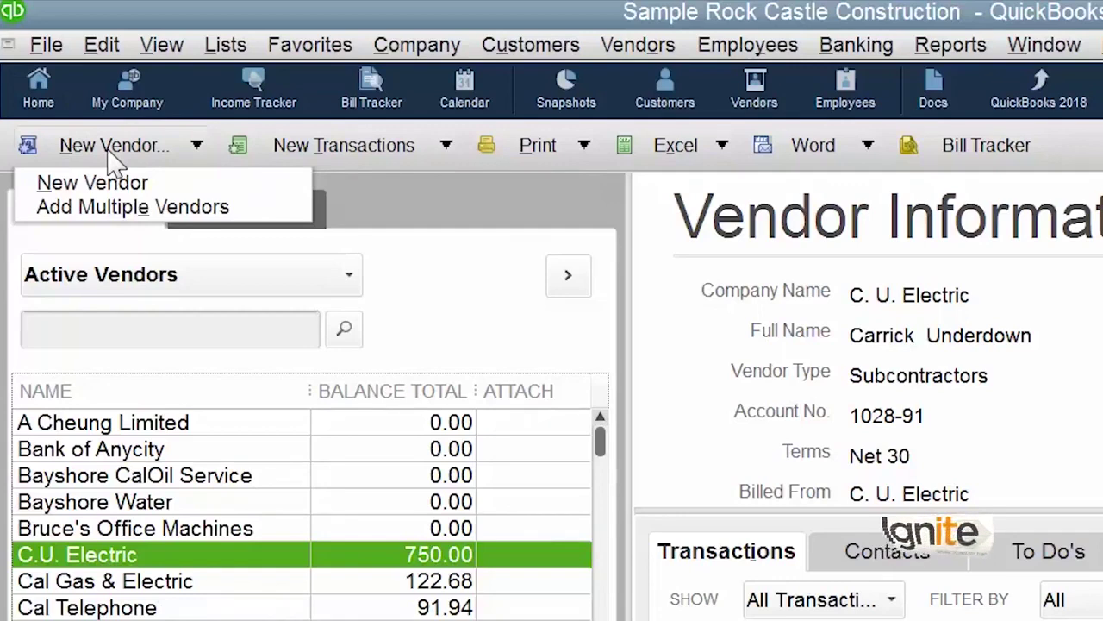
{"action": "left_click", "coordinate": [115, 194]}
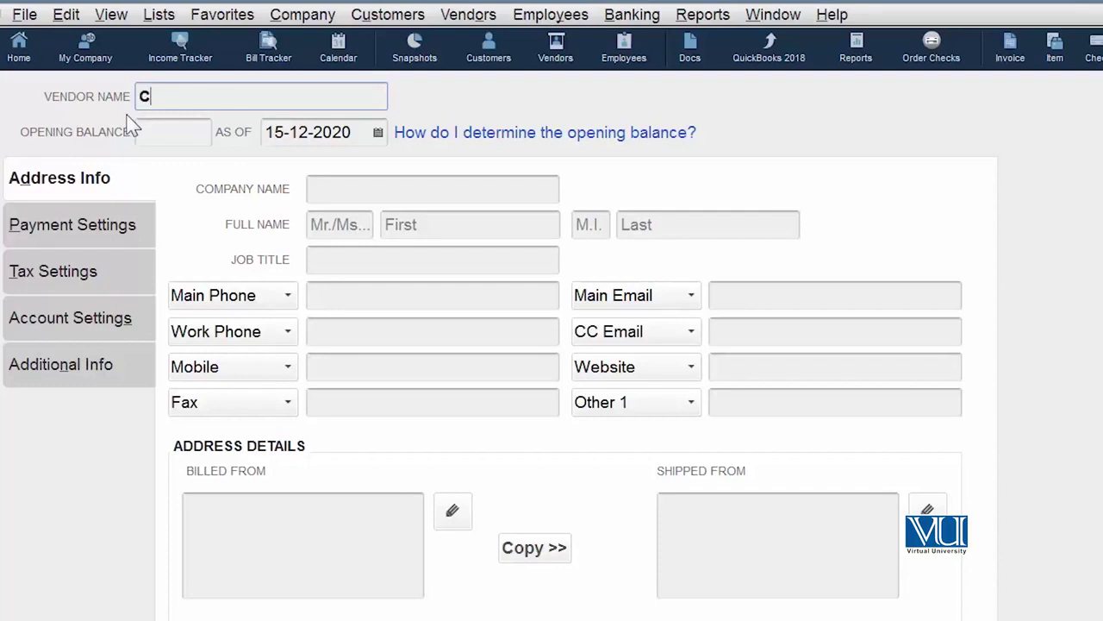
- Enter vendor name Cement Supp, company name Cemment Supplier, and the vendor's main phone number
{"action": "type", "text": "ement Supp"}
{"action": "left_click", "coordinate": [316, 186]}
{"action": "type", "text": "Cemment Suppl"}
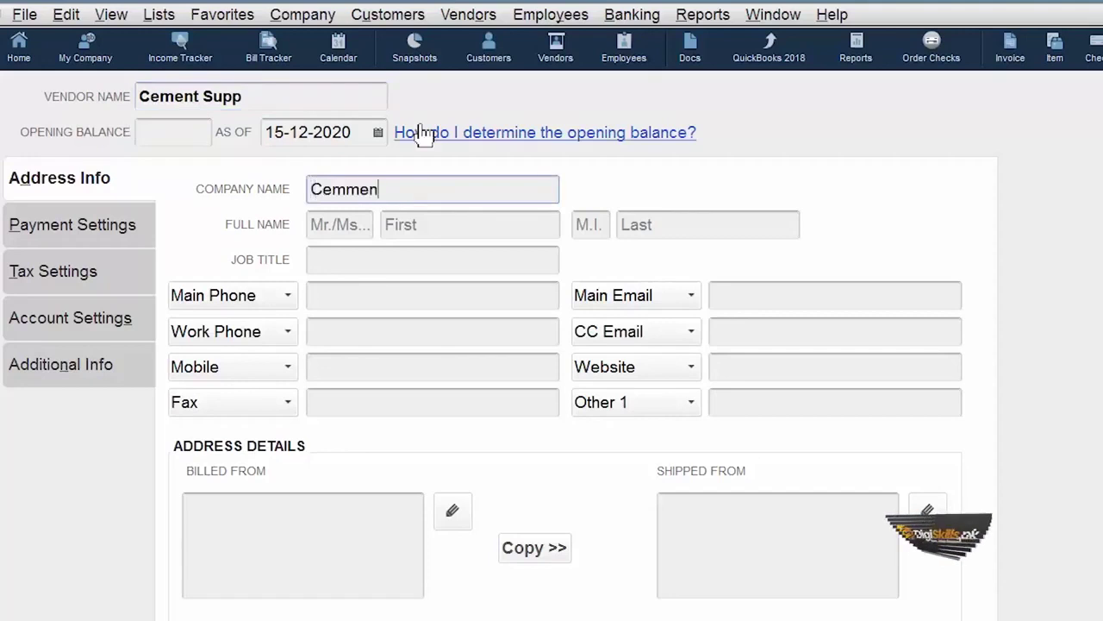
{"action": "type", "text": "ier"}
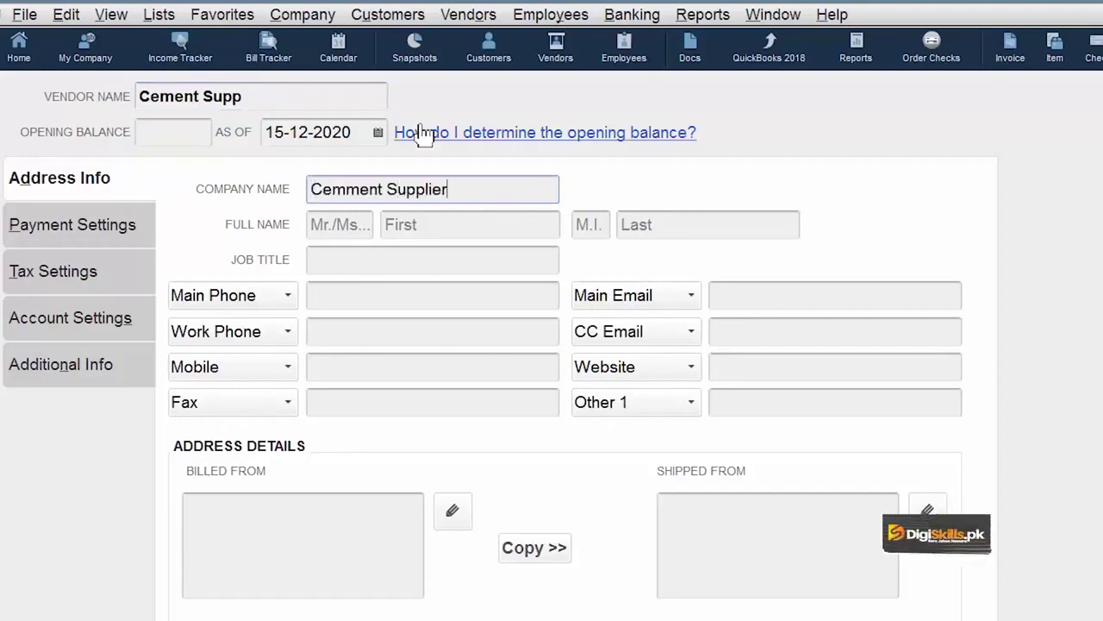
{"action": "left_click", "coordinate": [423, 293]}
{"action": "key", "text": "Tab"}
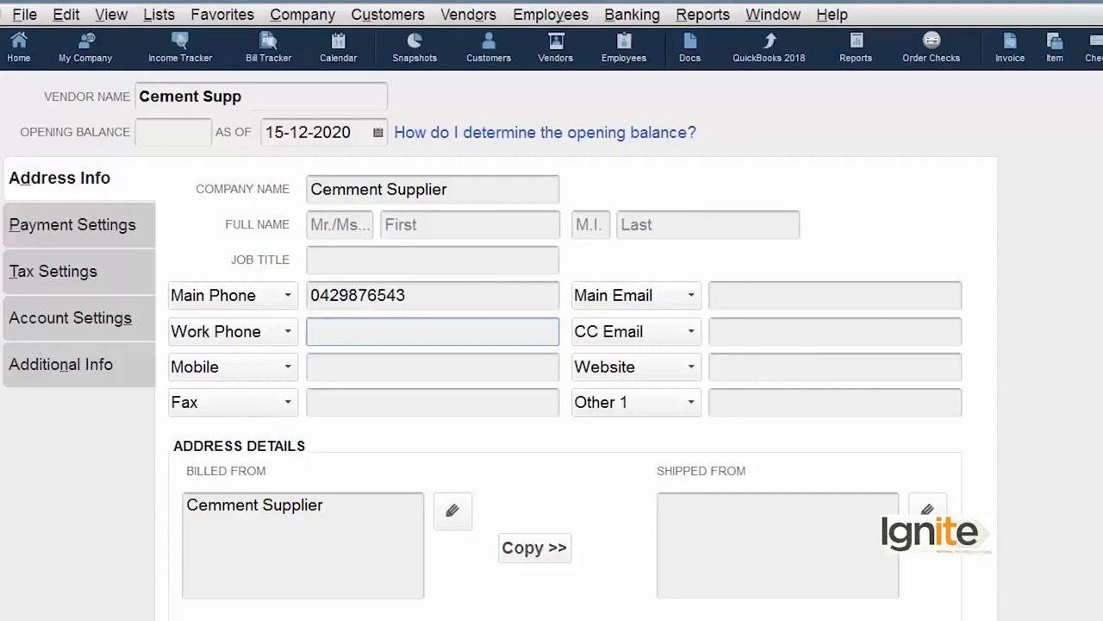
{"action": "left_click", "coordinate": [110, 226]}
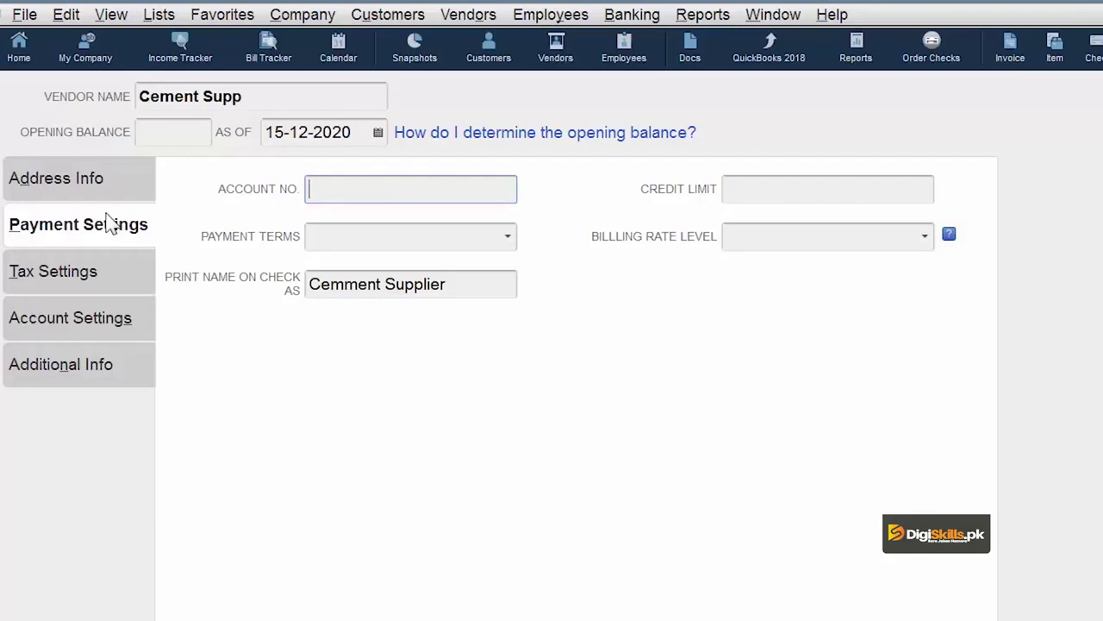
- Choose Net 30 as the vendor's payment terms
{"action": "left_click", "coordinate": [507, 238]}
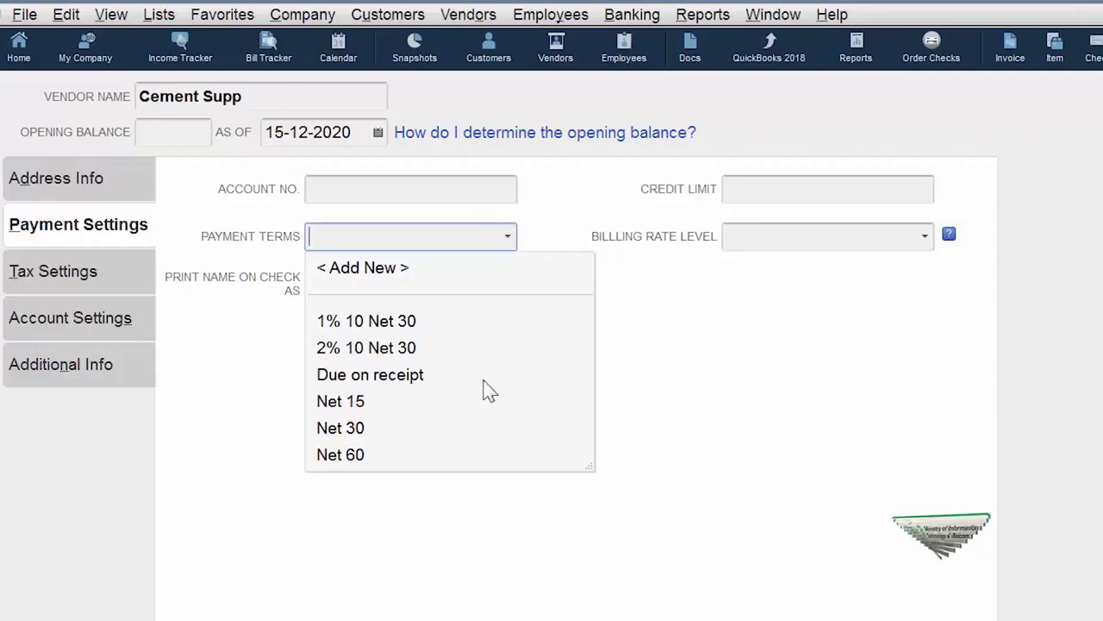
{"action": "left_click", "coordinate": [362, 431]}
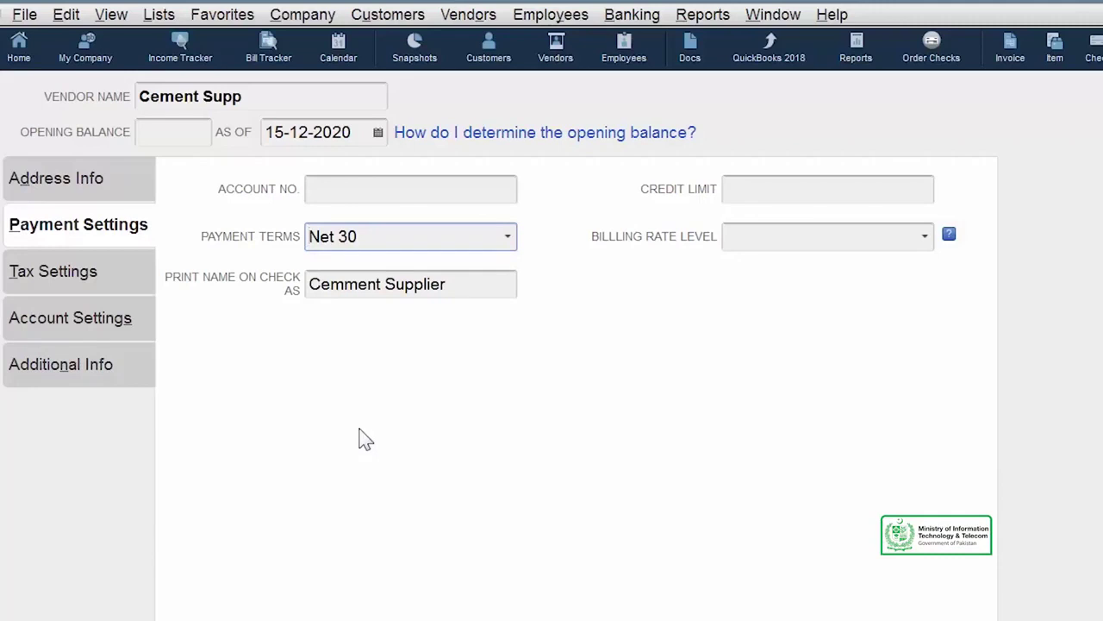
{"action": "left_click", "coordinate": [791, 192]}
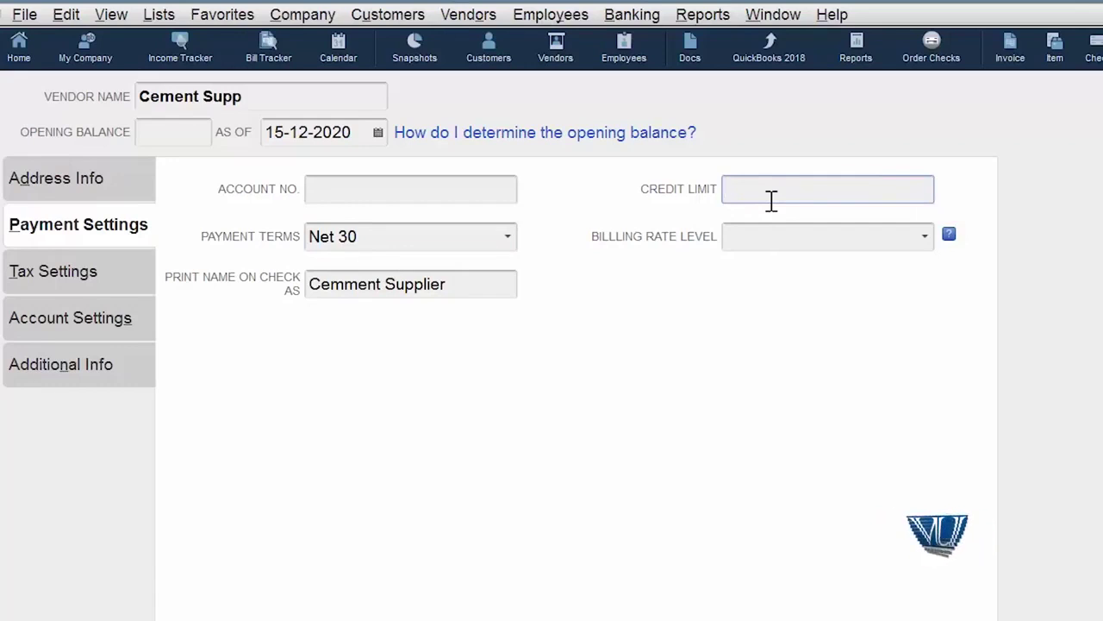
- Enter a credit limit of 1,000,000.00 for the vendor
{"action": "type", "text": "1000000"}
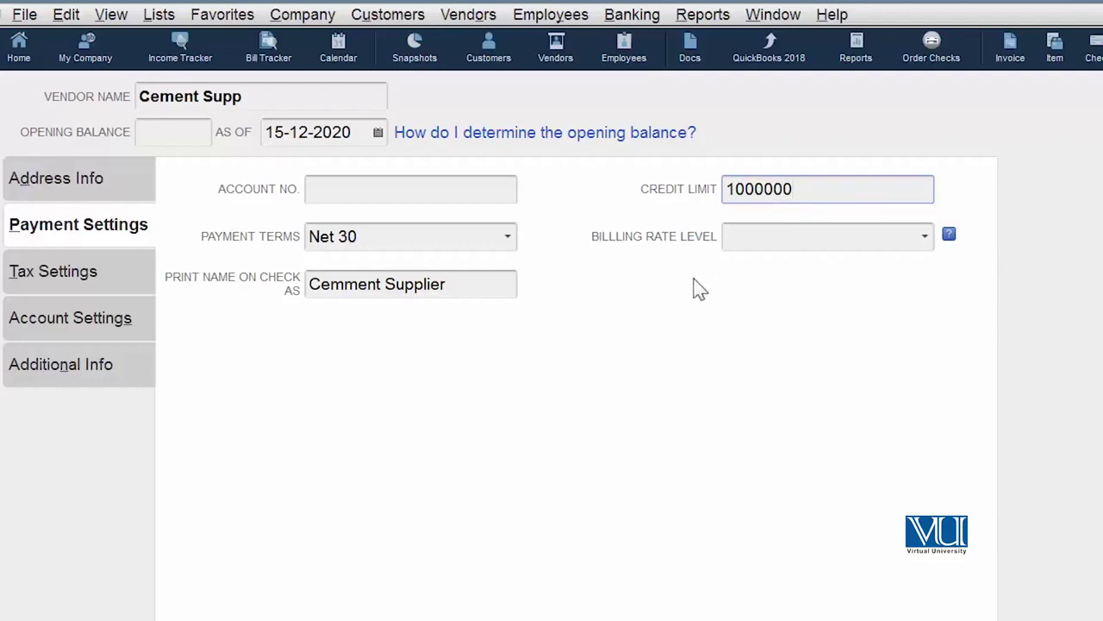
{"action": "left_click", "coordinate": [426, 189]}
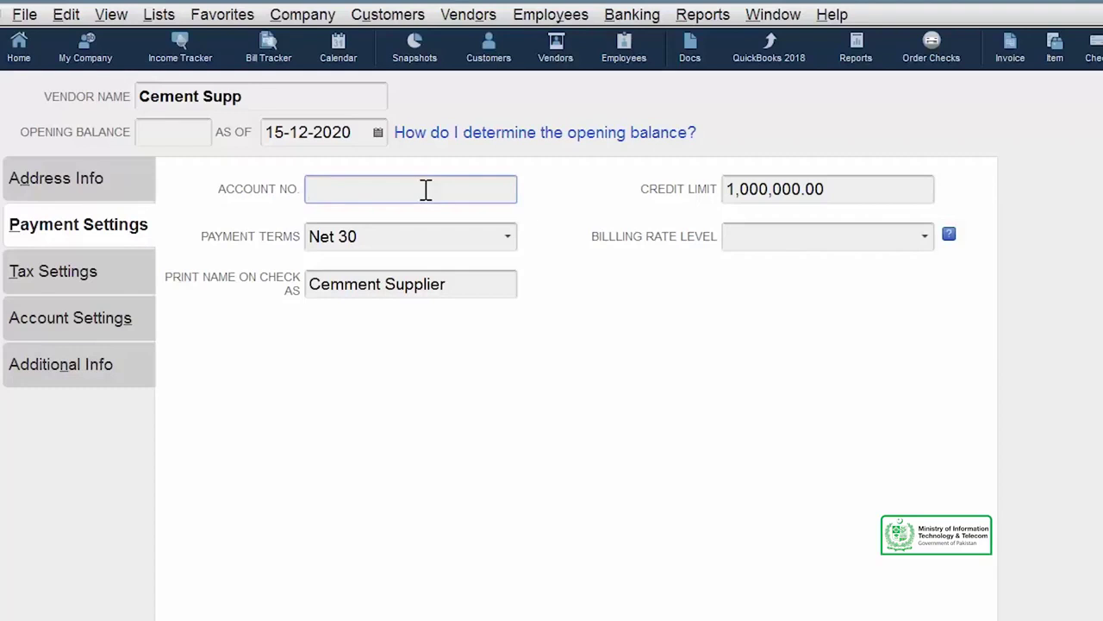
{"action": "left_click", "coordinate": [45, 283]}
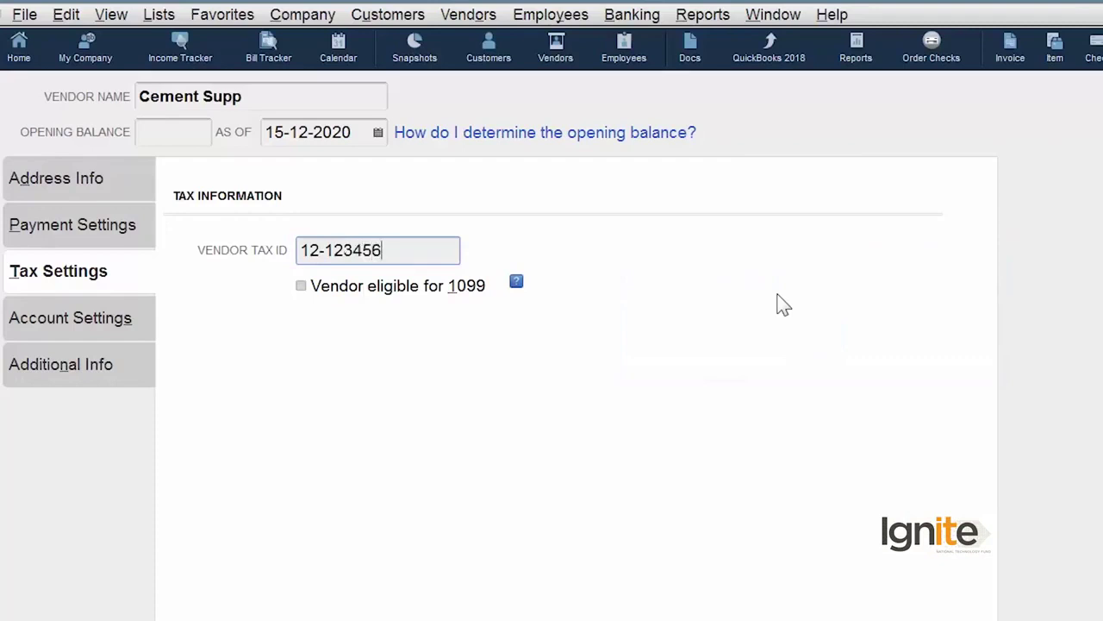
- Show the Account Settings and expand the first expense account prefill list
{"action": "left_click", "coordinate": [128, 331]}
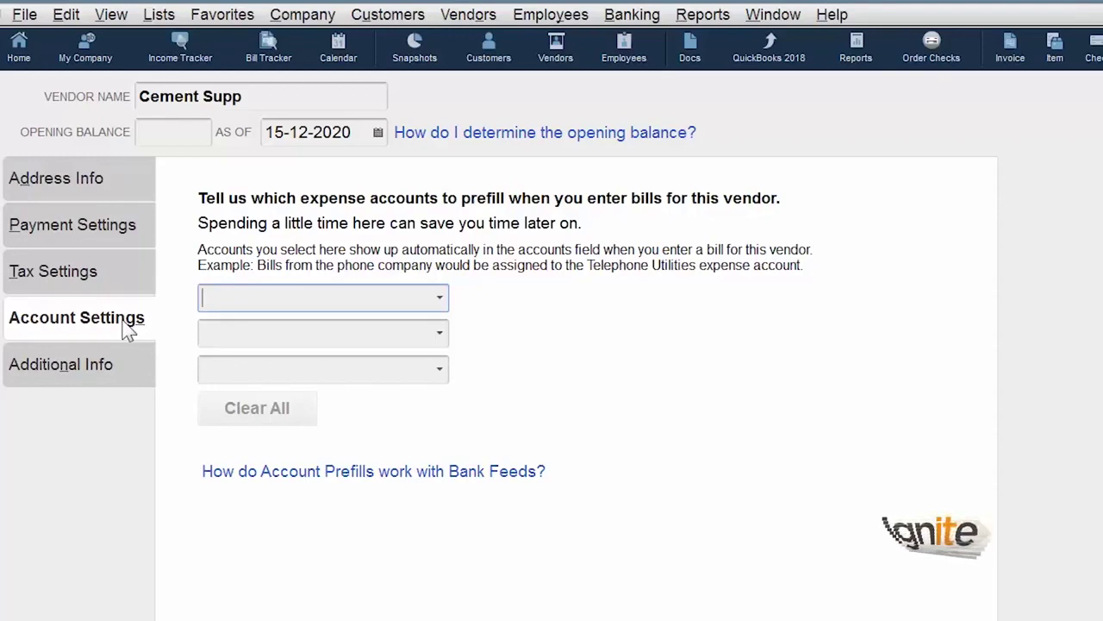
{"action": "left_click", "coordinate": [440, 297]}
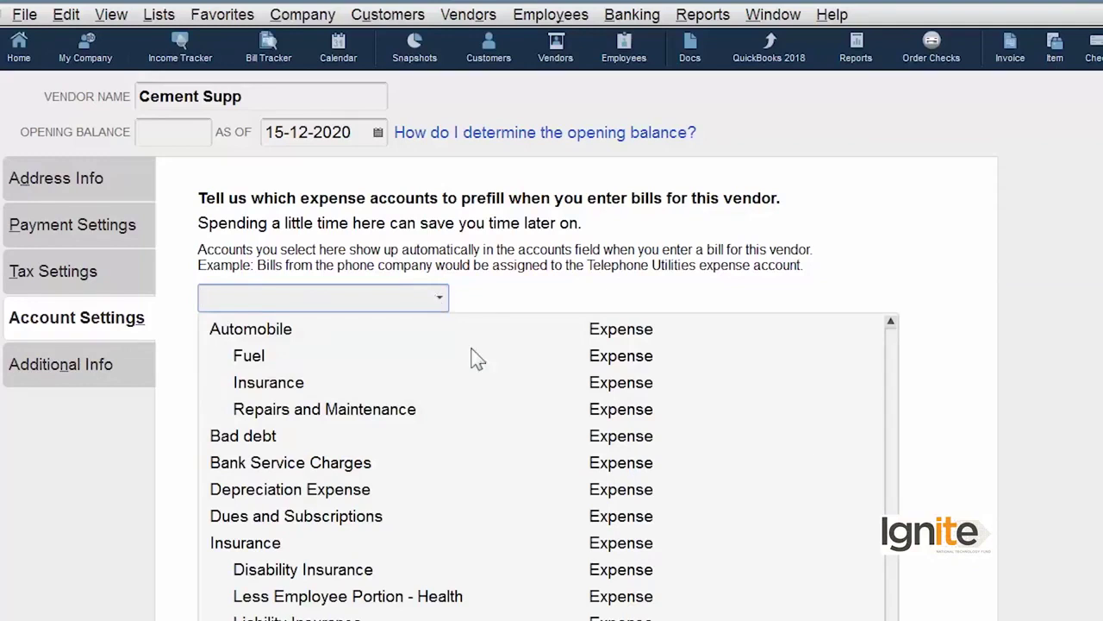
- Pick Job Expenses:Job Materials as the prefilled expense account for Cement Supp's bills
{"action": "scroll", "coordinate": [543, 465], "scroll_direction": "down", "scroll_amount": 6}
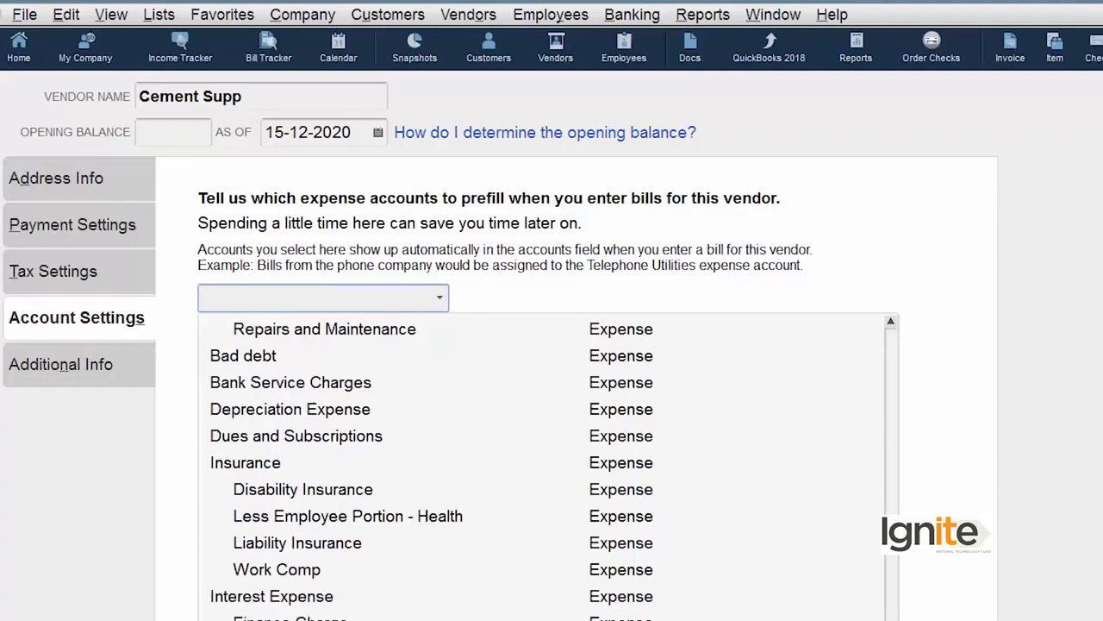
{"action": "scroll", "coordinate": [543, 466], "scroll_direction": "down", "scroll_amount": 18}
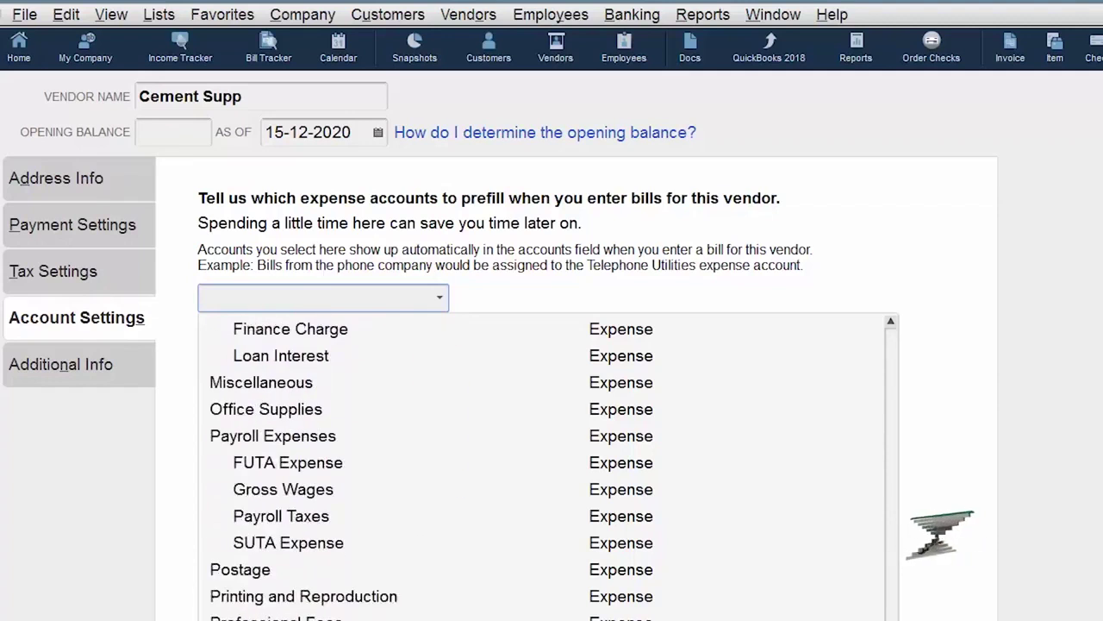
{"action": "scroll", "coordinate": [543, 465], "scroll_direction": "down", "scroll_amount": 3}
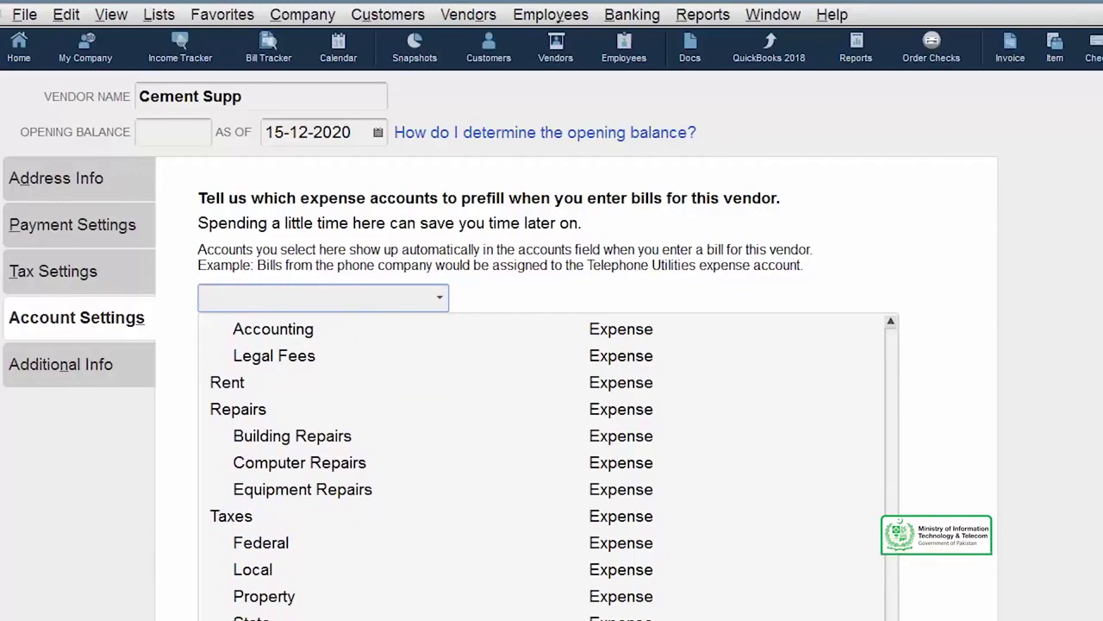
{"action": "scroll", "coordinate": [543, 466], "scroll_direction": "up", "scroll_amount": 20}
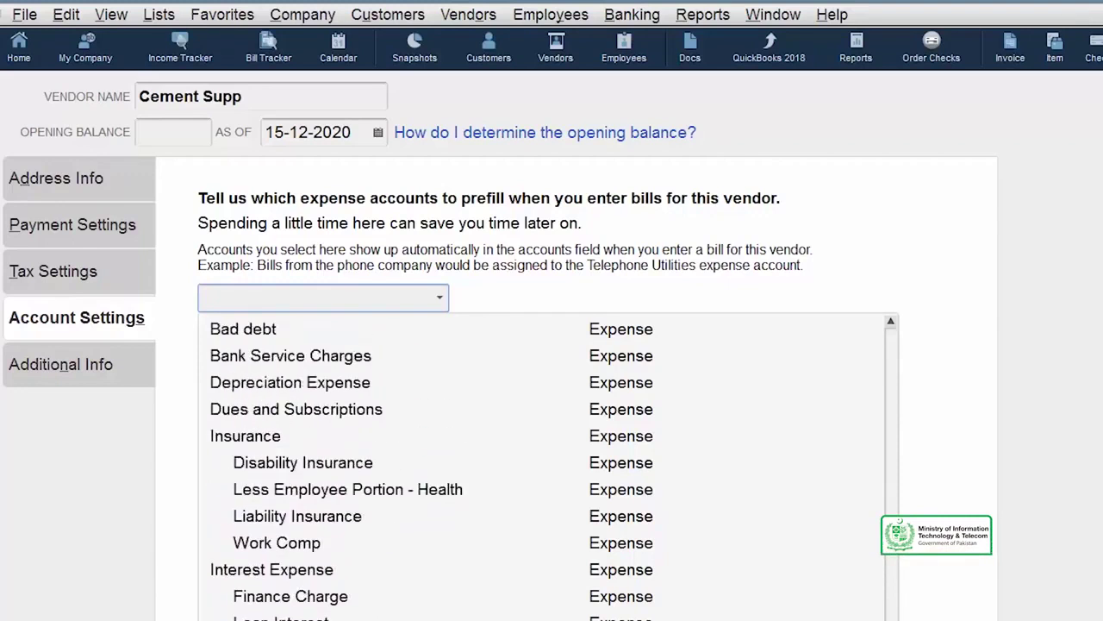
{"action": "scroll", "coordinate": [544, 465], "scroll_direction": "up", "scroll_amount": 10}
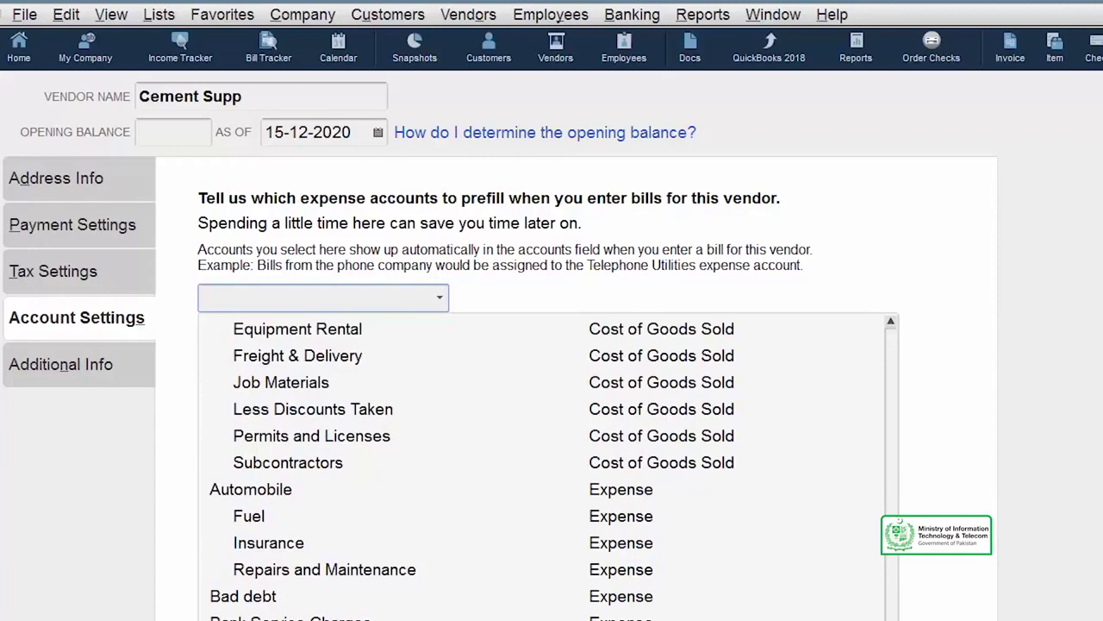
{"action": "scroll", "coordinate": [543, 466], "scroll_direction": "down", "scroll_amount": 3}
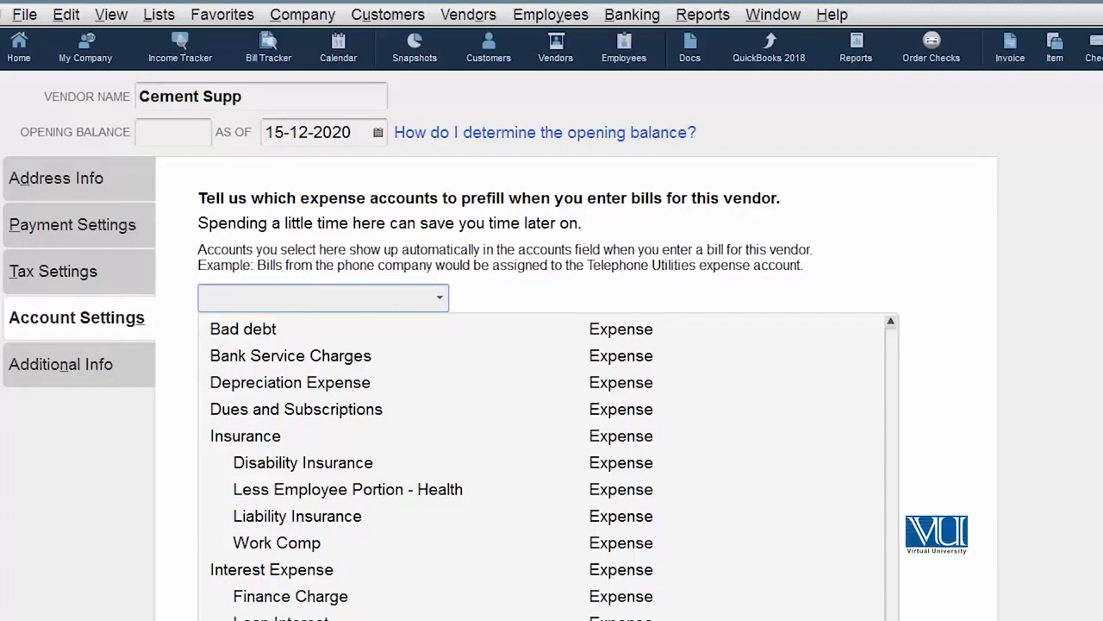
{"action": "scroll", "coordinate": [557, 557], "scroll_direction": "down", "scroll_amount": 5}
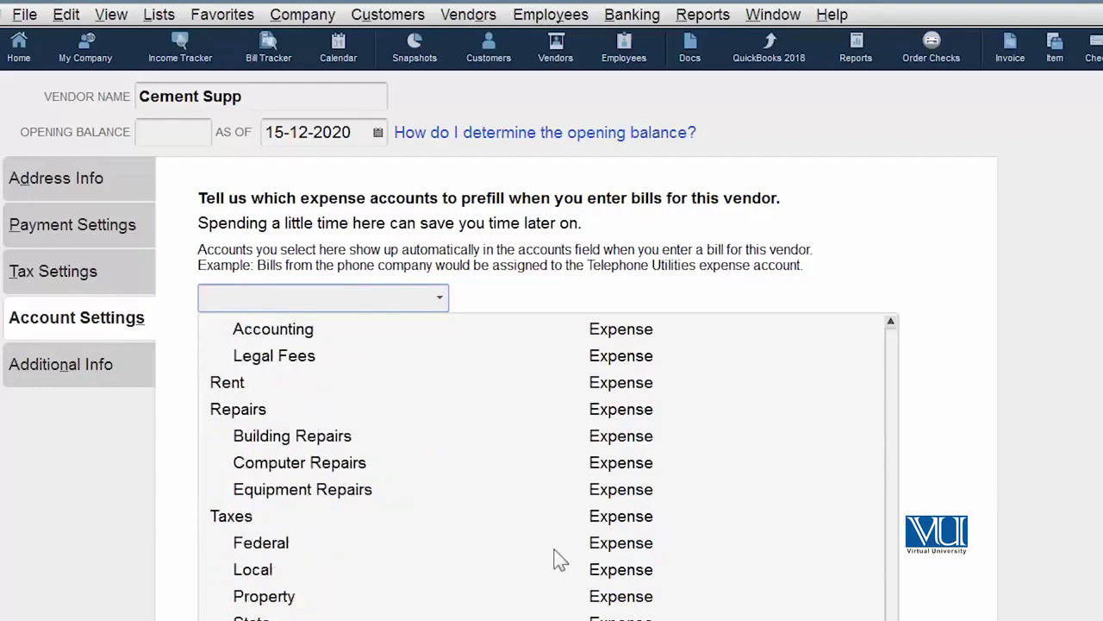
{"action": "left_click", "coordinate": [557, 557]}
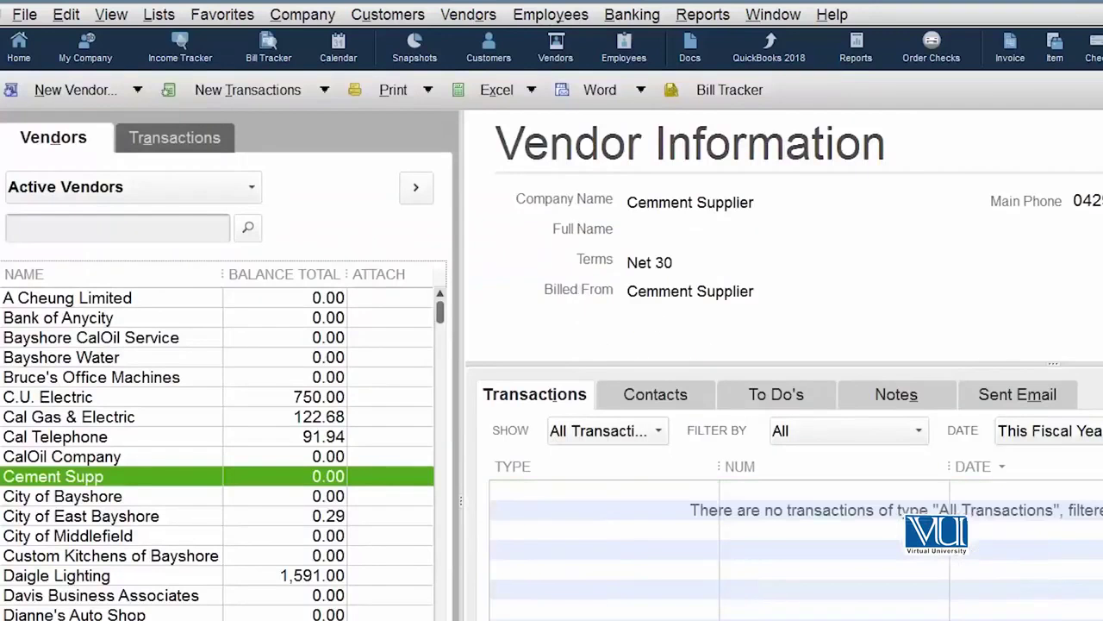
- Edit Cement Supp from the Vendor Center and view its Additional Info
{"action": "right_click", "coordinate": [112, 480]}
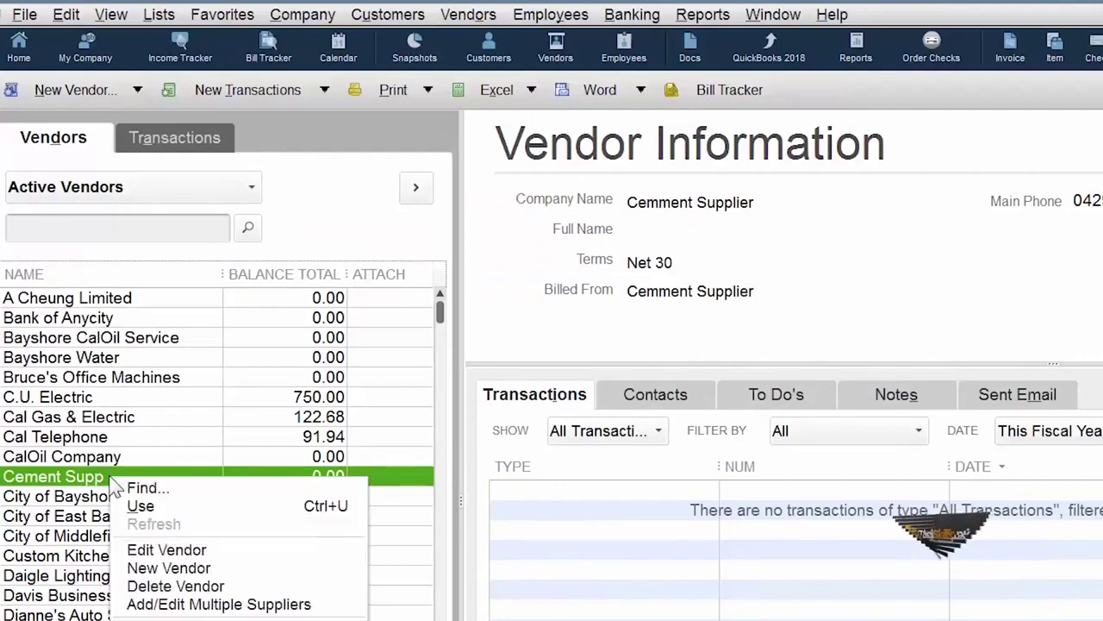
{"action": "left_click", "coordinate": [231, 552]}
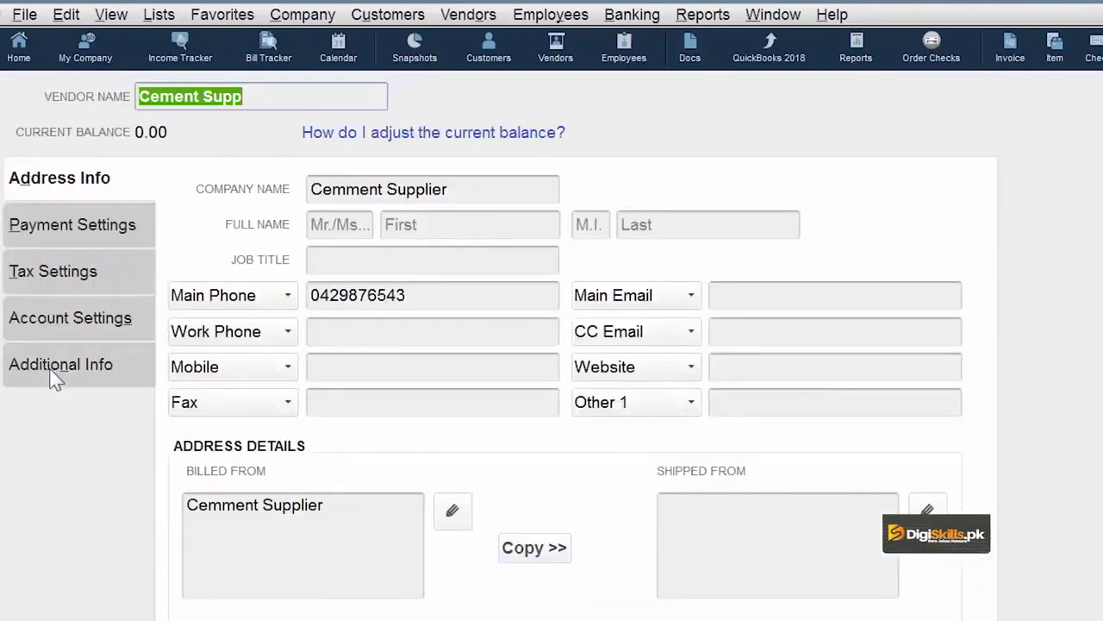
{"action": "left_click", "coordinate": [54, 380]}
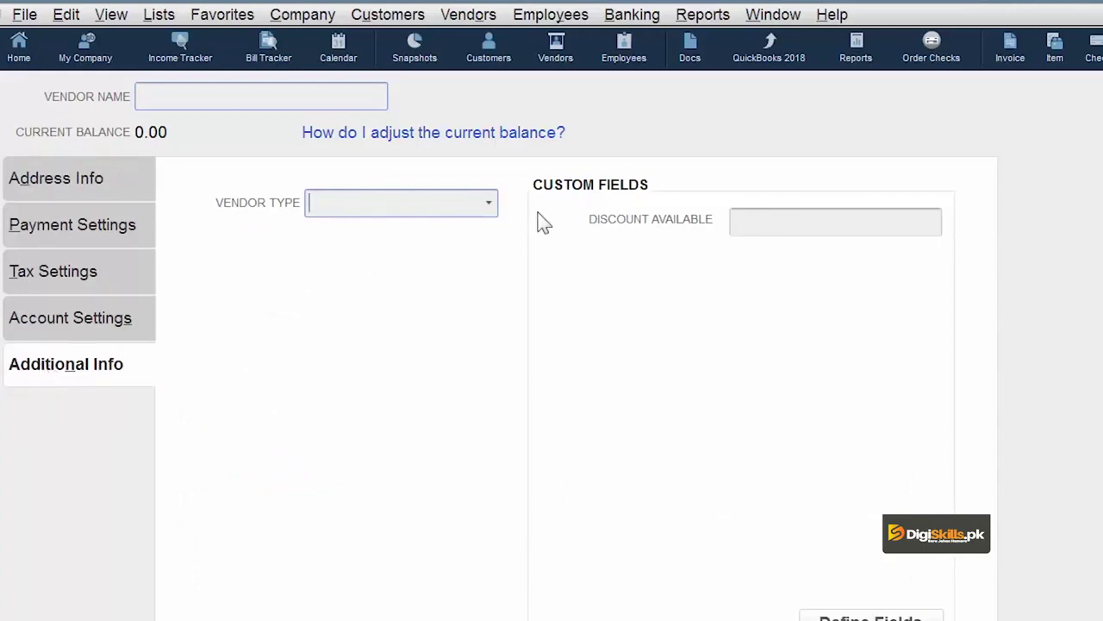
- Set Cement Supp's vendor type to Materials
{"action": "left_click", "coordinate": [488, 207]}
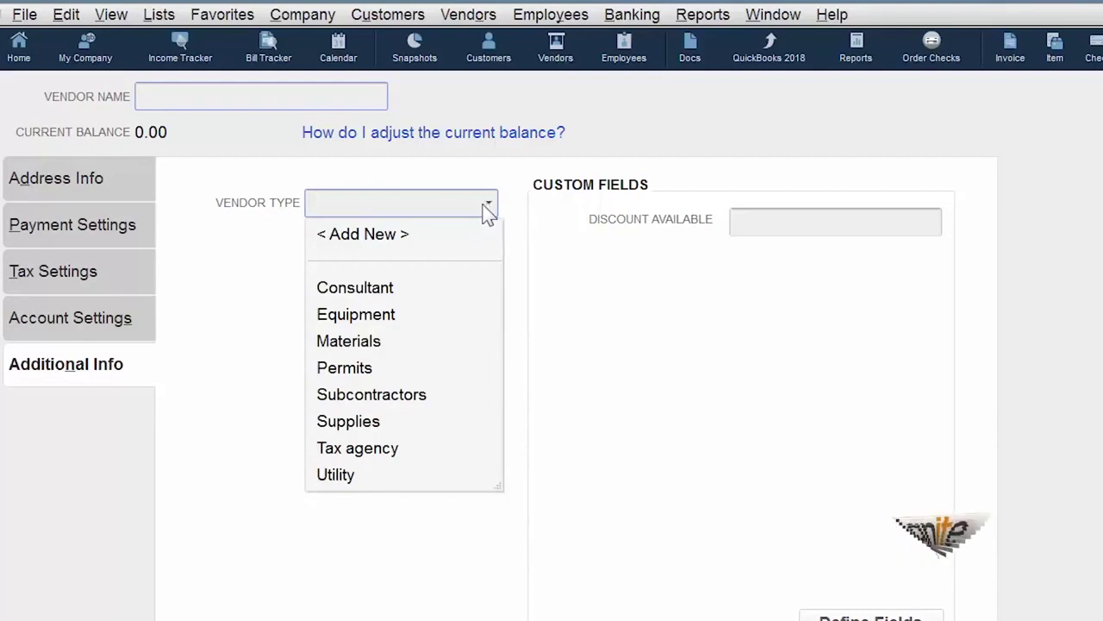
{"action": "left_click", "coordinate": [377, 343]}
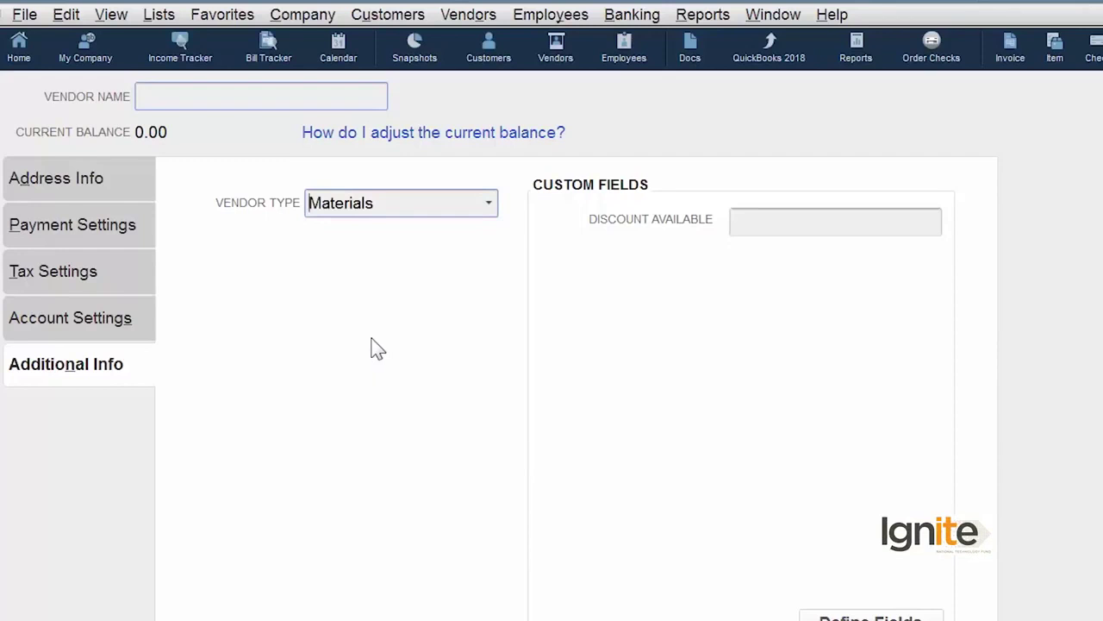
{"action": "left_click", "coordinate": [493, 206]}
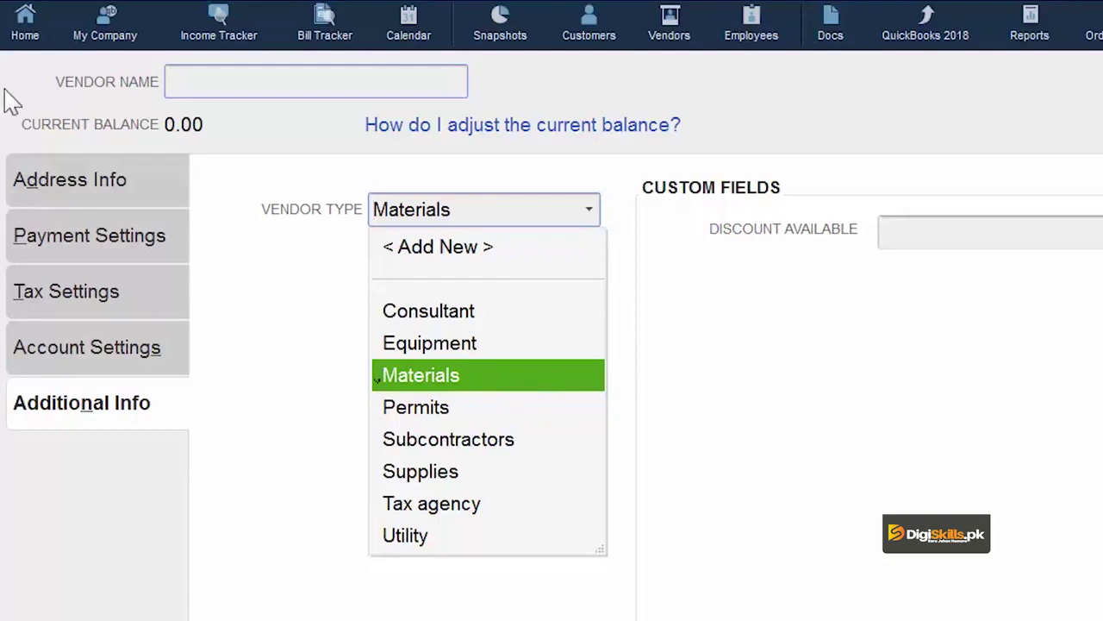
{"action": "left_click", "coordinate": [95, 194]}
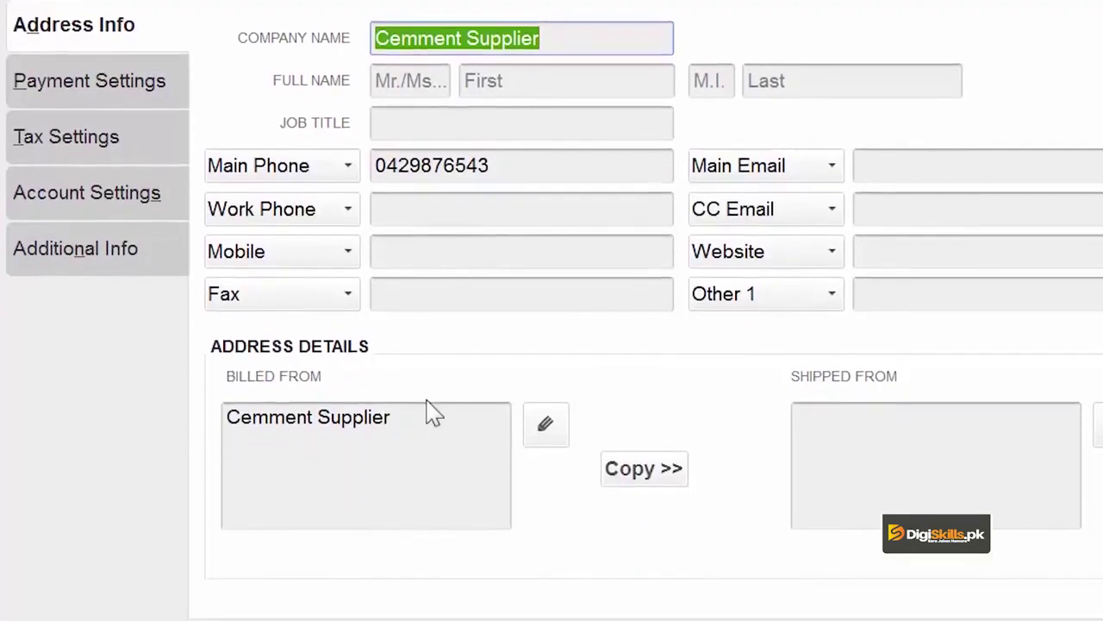
- Replace the billed-from address with 'Ferozpur Road' and 'LAhore' on two lines
{"action": "left_click_drag", "start_coordinate": [389, 417], "coordinate": [66, 369]}
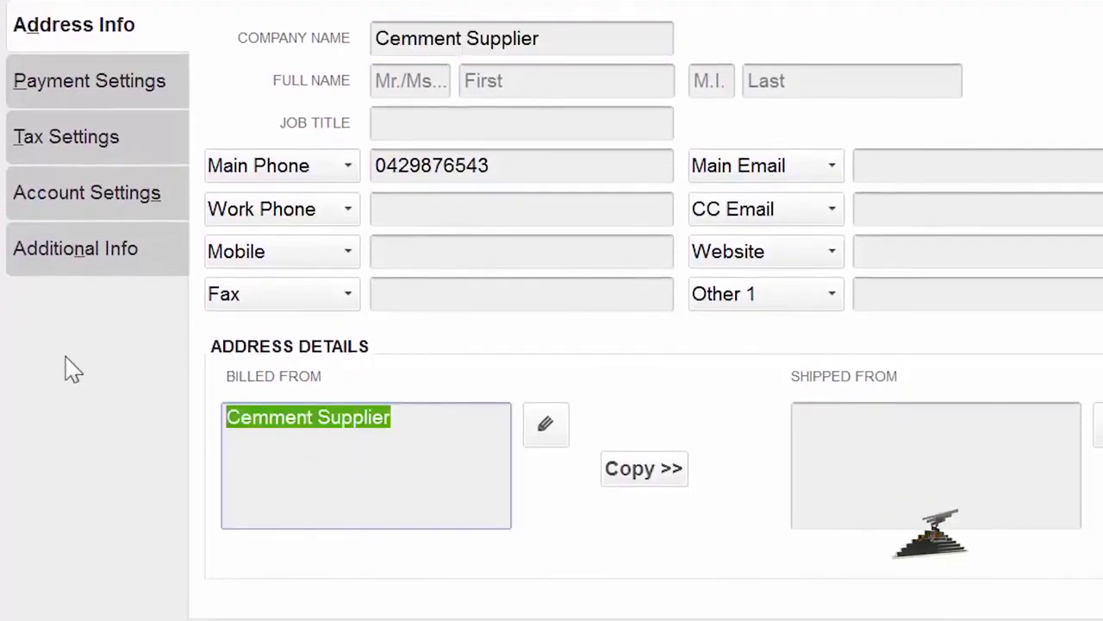
{"action": "type", "text": "Fer"}
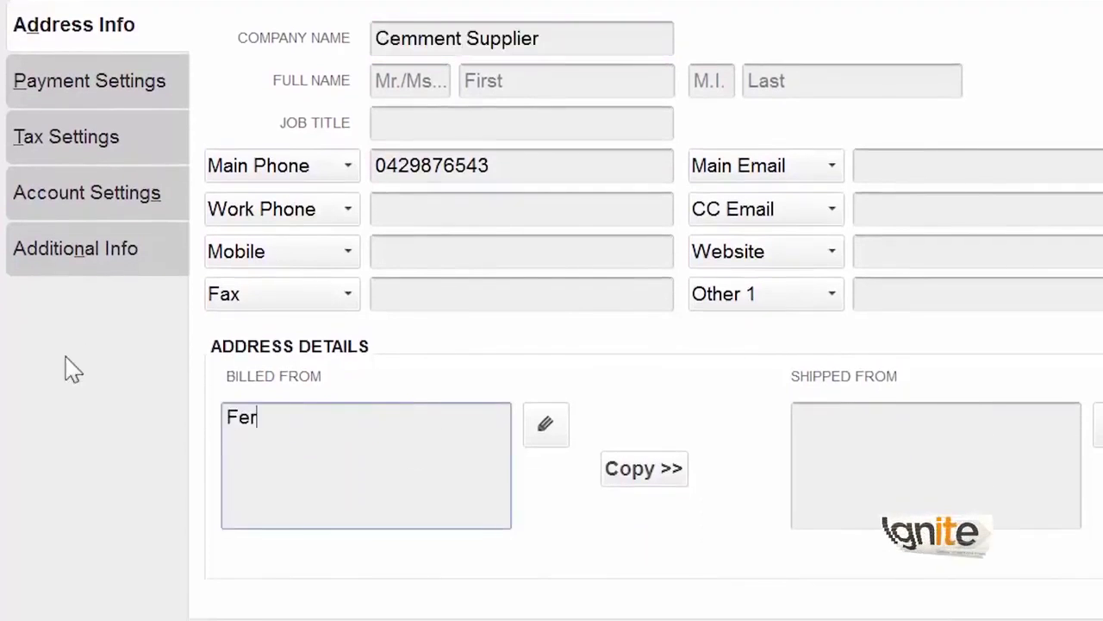
{"action": "type", "text": "ozpur Road"}
{"action": "key", "text": "Return"}
{"action": "type", "text": "LAhore"}
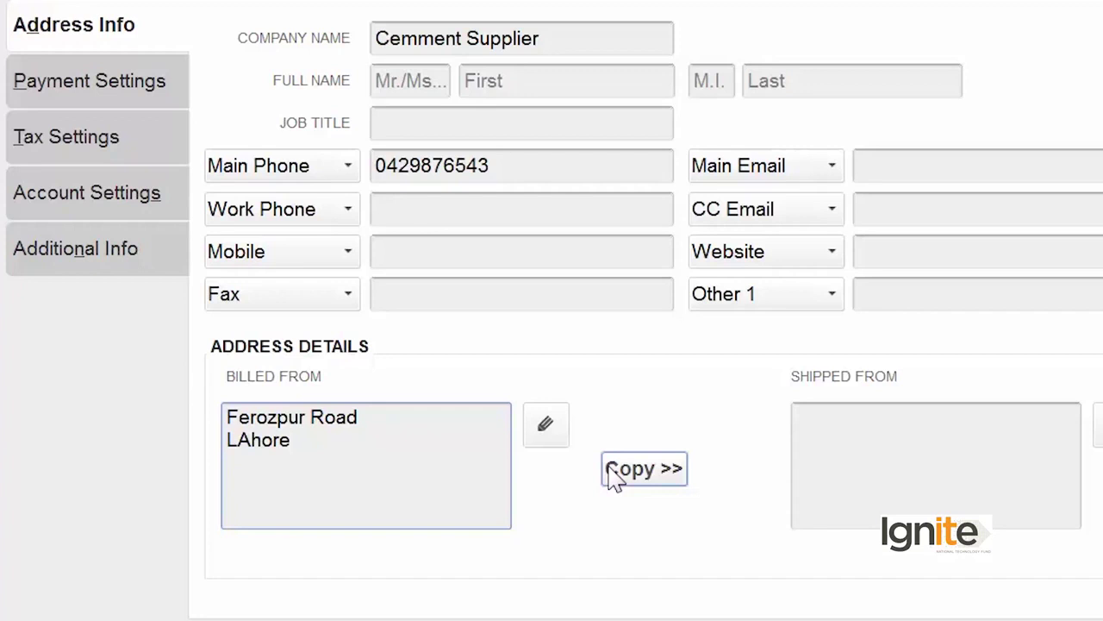
- Copy the billed-from address to shipped-from, correct it to Lahore, add state Punjab, and save
{"action": "left_click", "coordinate": [644, 469]}
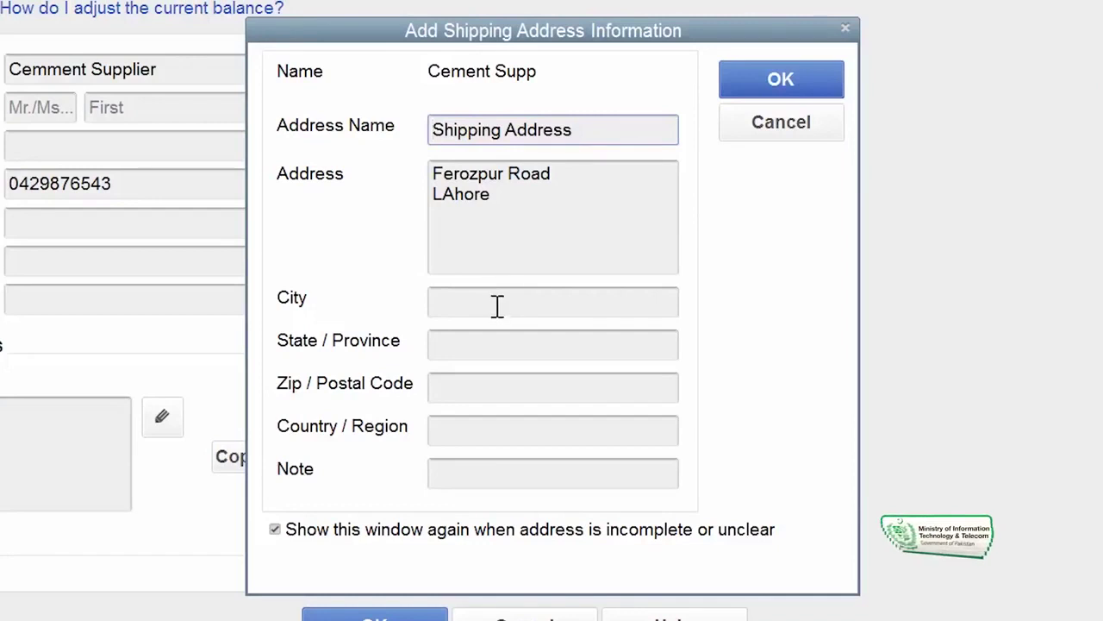
{"action": "left_click", "coordinate": [453, 195]}
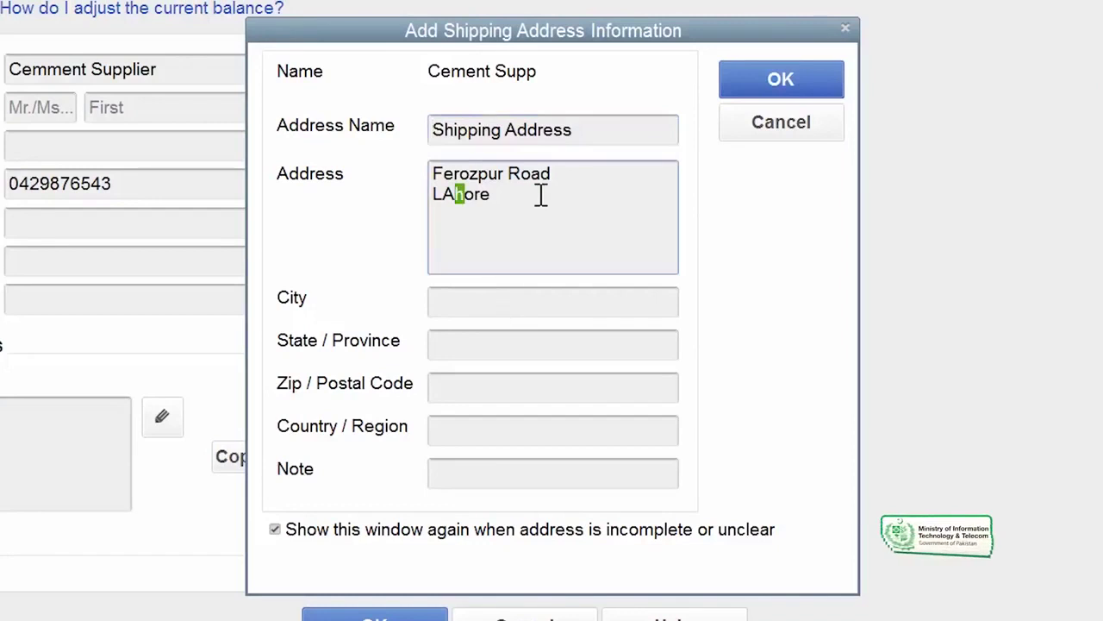
{"action": "key", "text": "BackSpace"}
{"action": "type", "text": "a"}
{"action": "left_click", "coordinate": [488, 345]}
{"action": "type", "text": "P"}
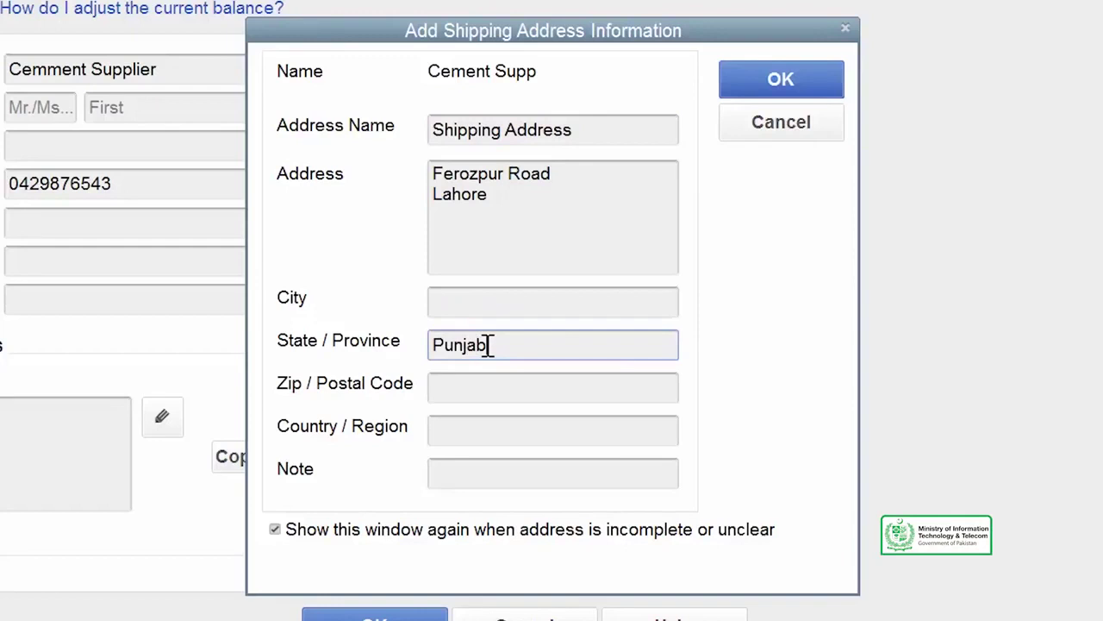
{"action": "type", "text": "unjab"}
{"action": "left_click", "coordinate": [750, 81]}
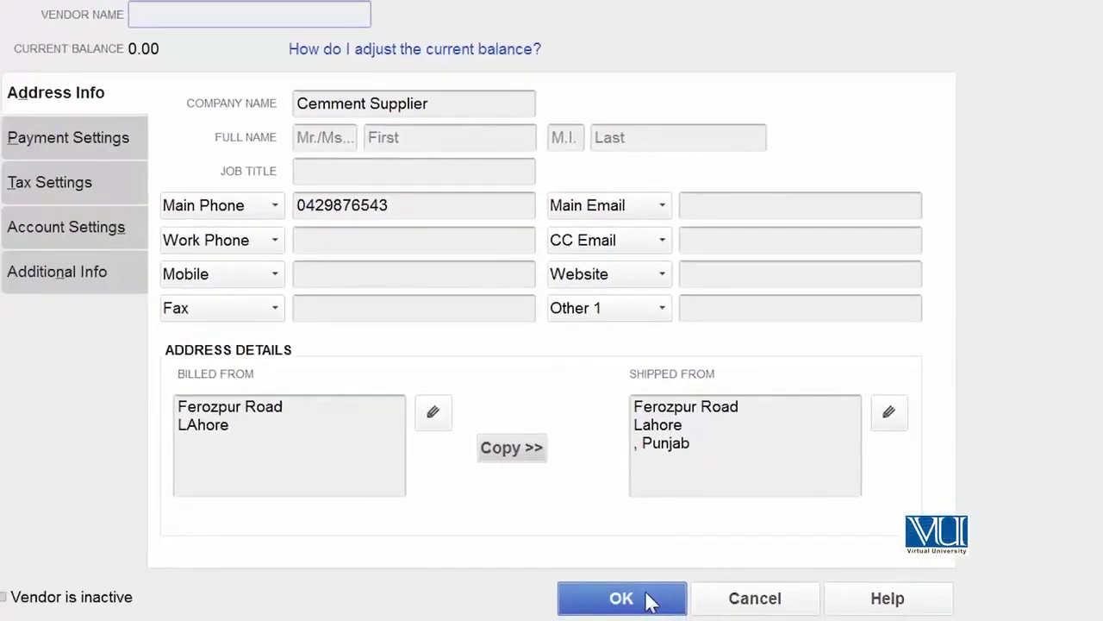
- Save Cement Supp's vendor details, then enter 10000.00 against Job Expenses on its new bill due 14-01-2021
{"action": "left_click", "coordinate": [648, 595]}
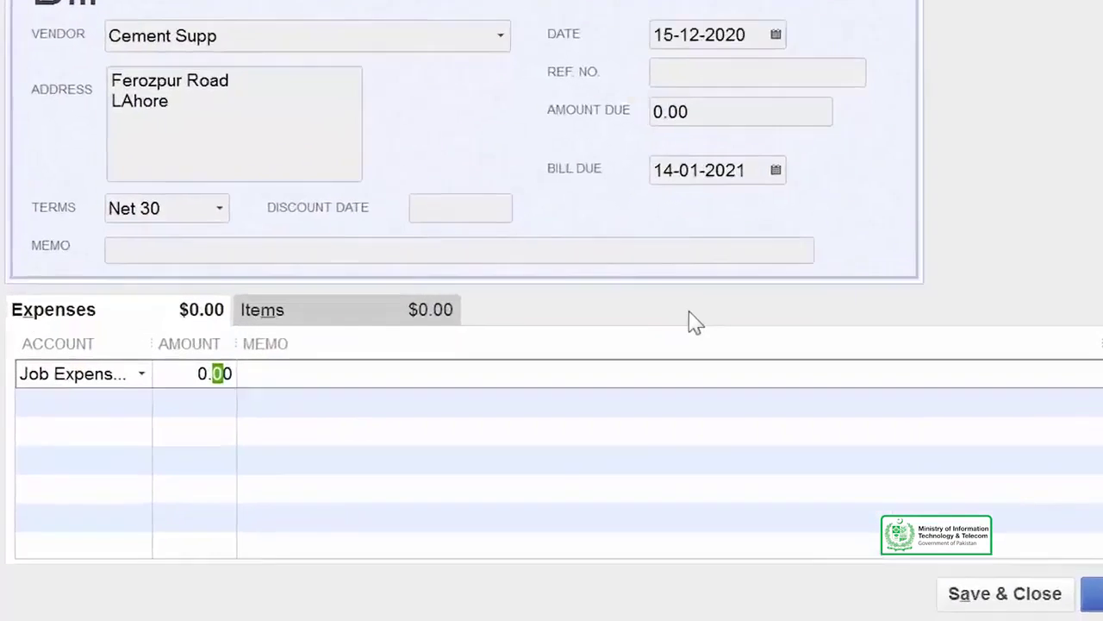
{"action": "type", "text": "10000.00"}
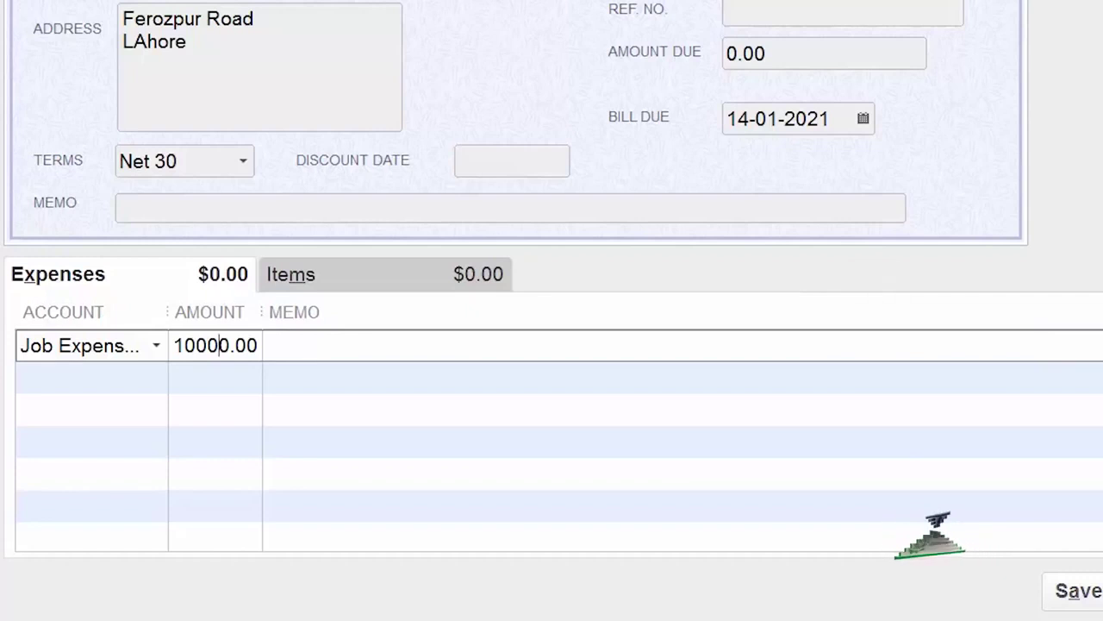